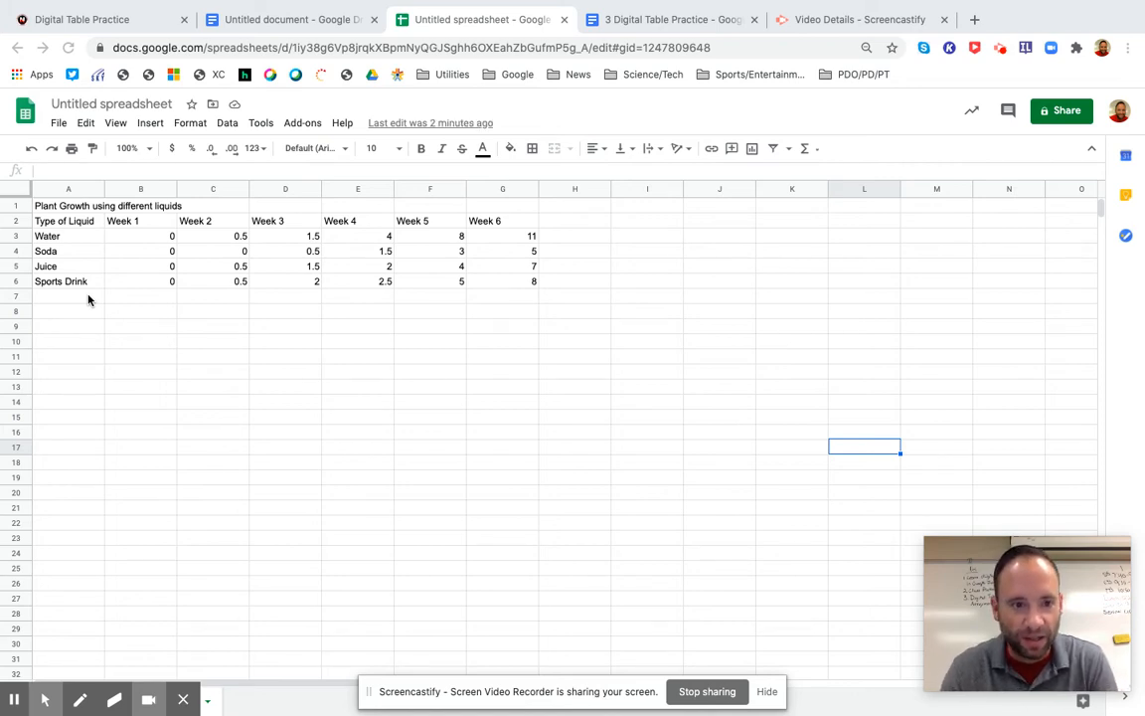
Step: Insert a chart from the plant growth data in A2:G6 and change its type to a line chart
left_click(79, 224)
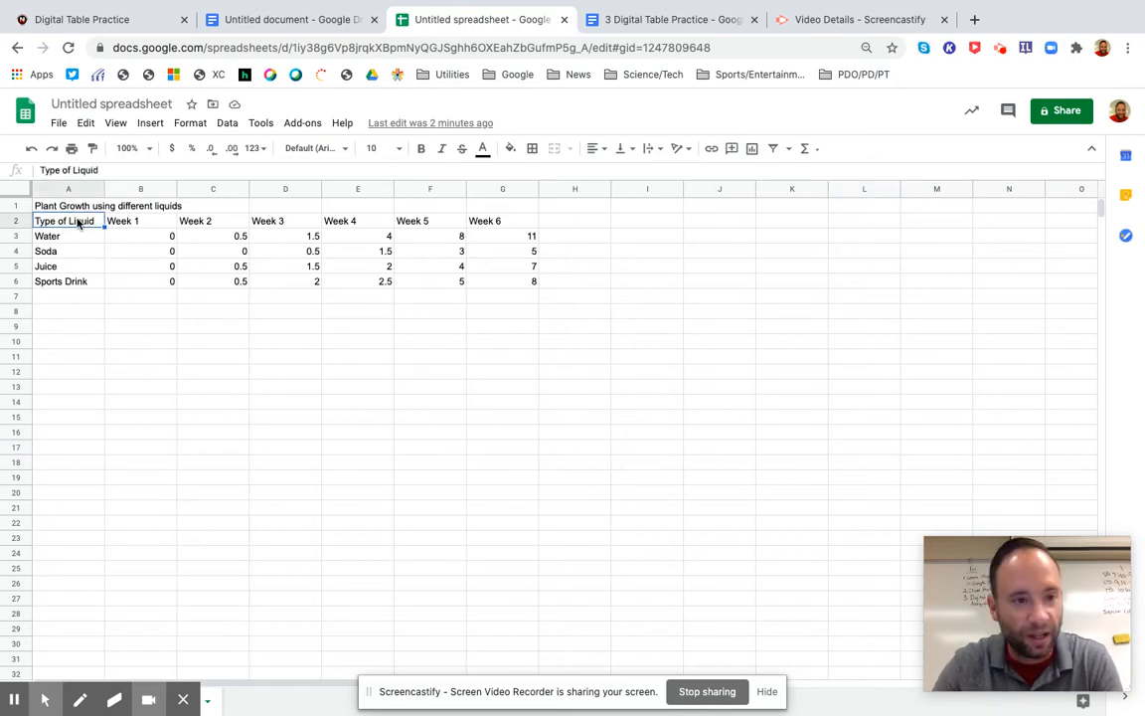
key("shift+Down")
key("shift+Down")
key("shift+Down")
key("shift+Down")
key("shift+Right")
key("shift+Right")
key("shift+Right")
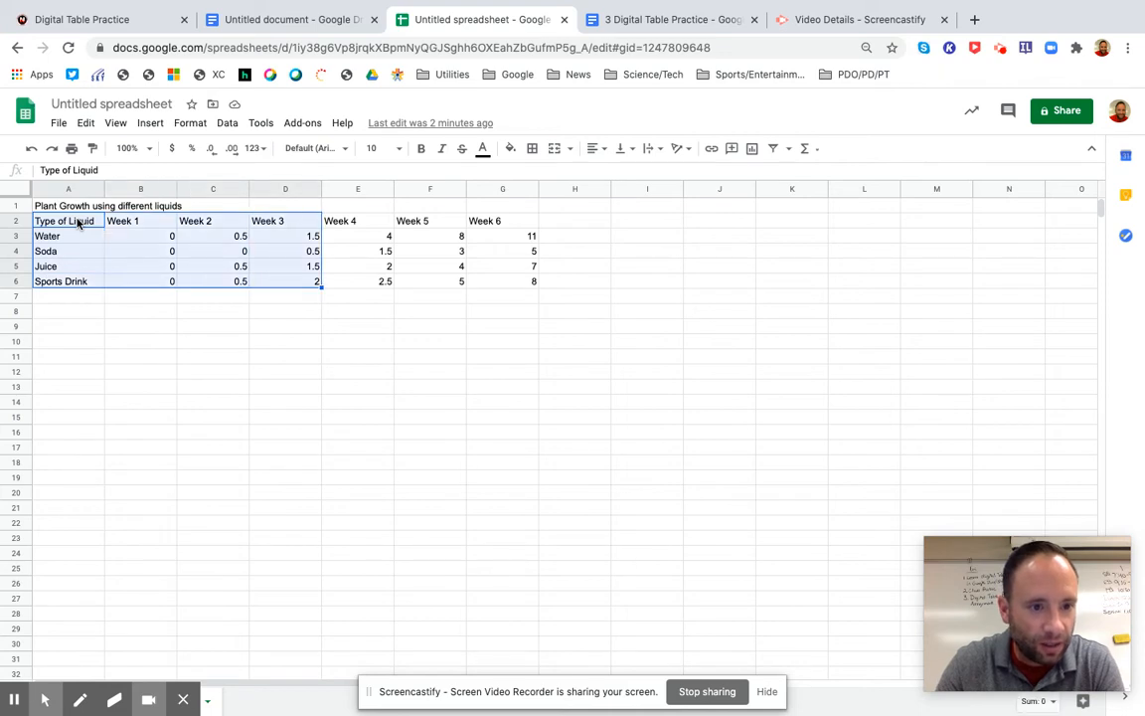
key("shift+Right")
key("shift+Right")
key("shift+Right")
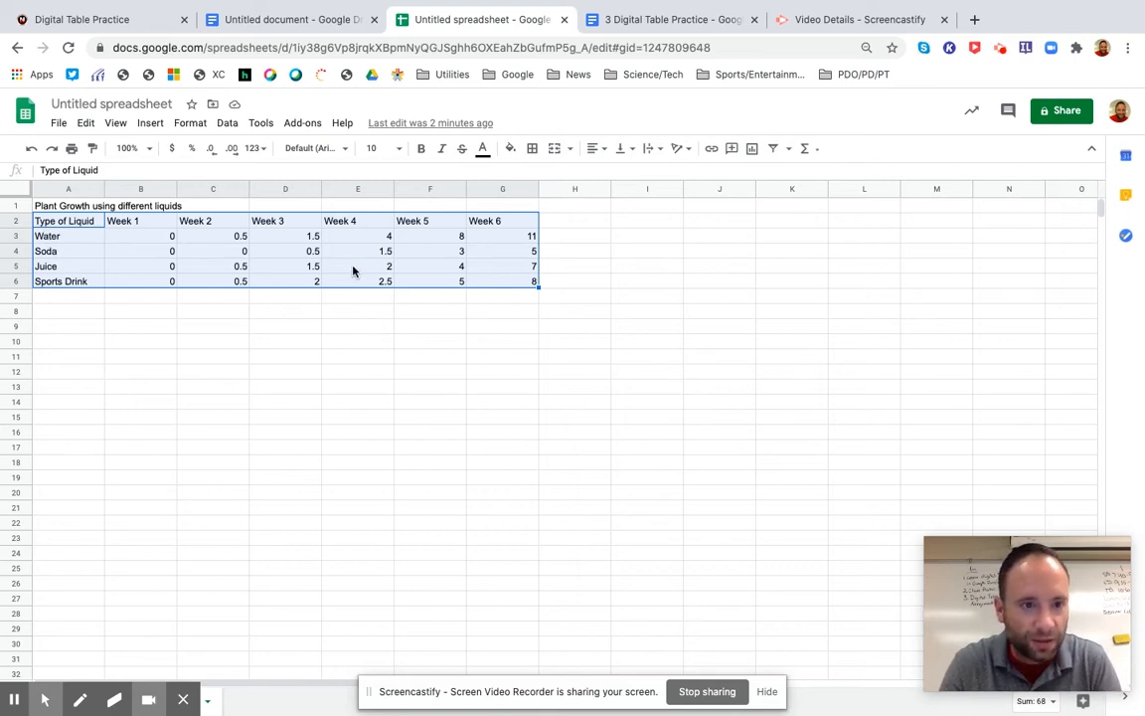
left_click(151, 126)
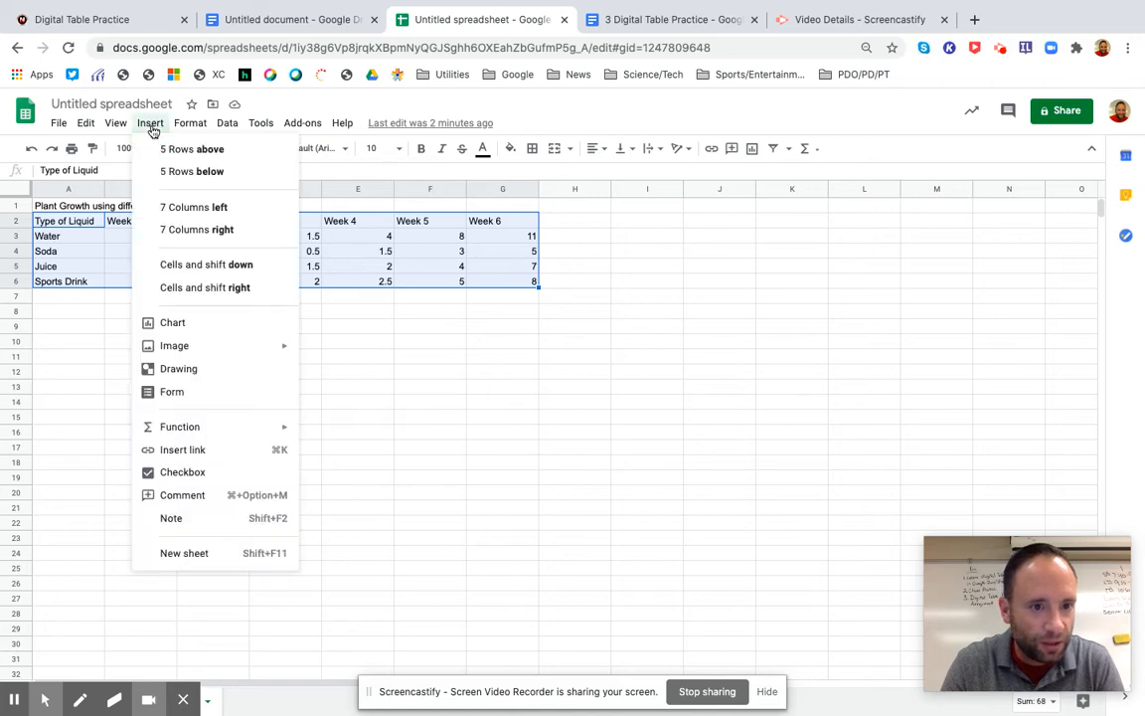
left_click(195, 324)
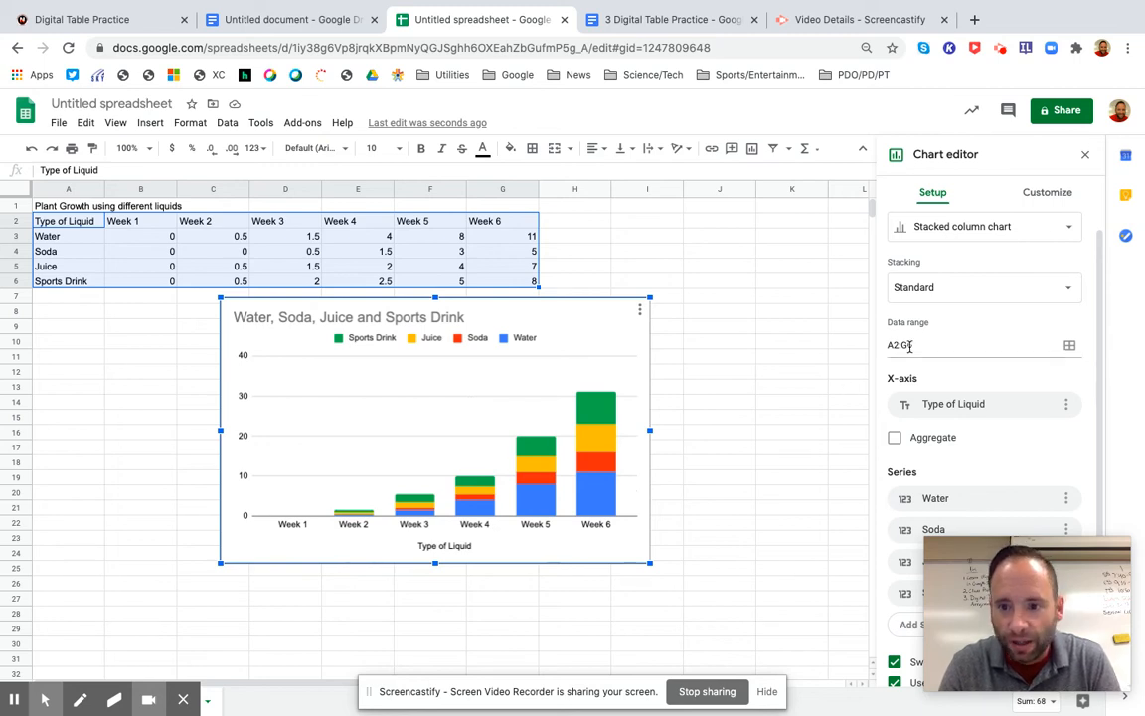
left_click(975, 229)
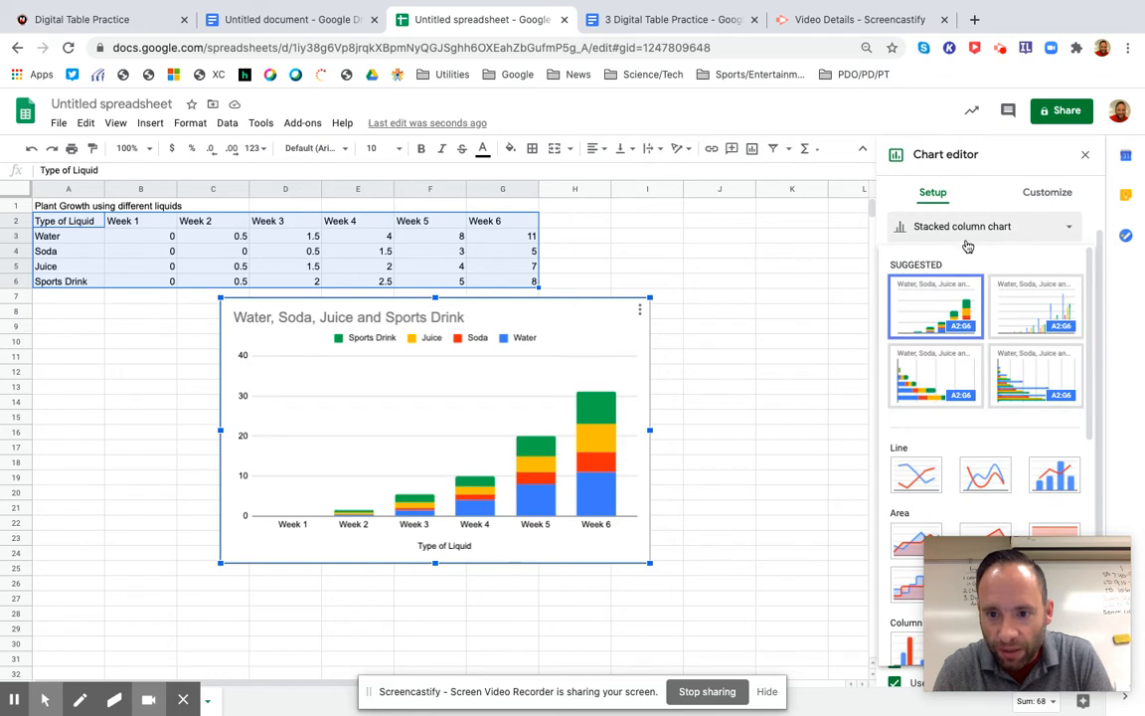
left_click(908, 469)
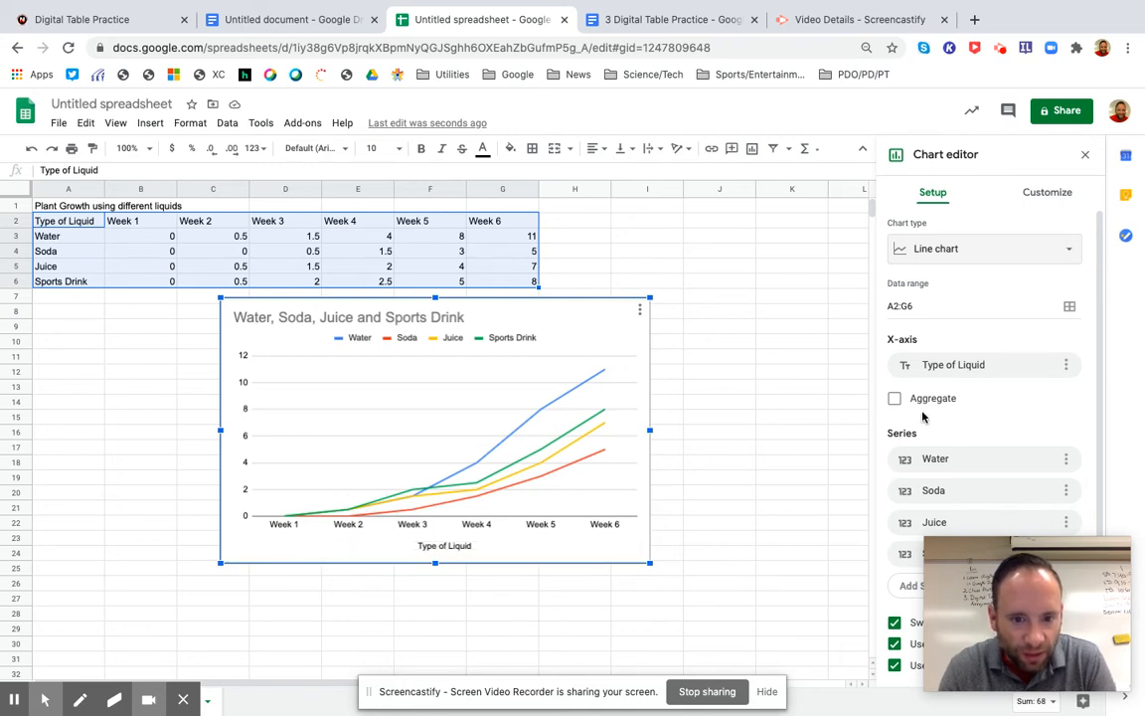
Step: Set the chart title to "Plant Growth using different liquids"
left_click(1035, 194)
left_click(897, 273)
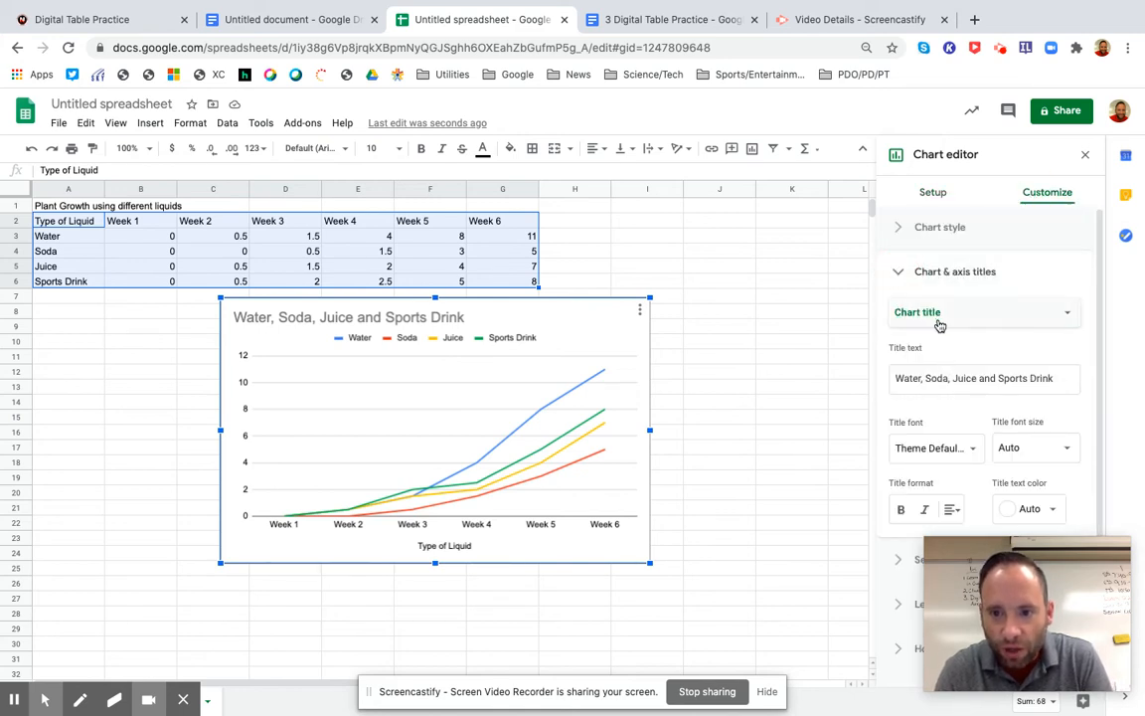
triple_click(934, 377)
type("P")
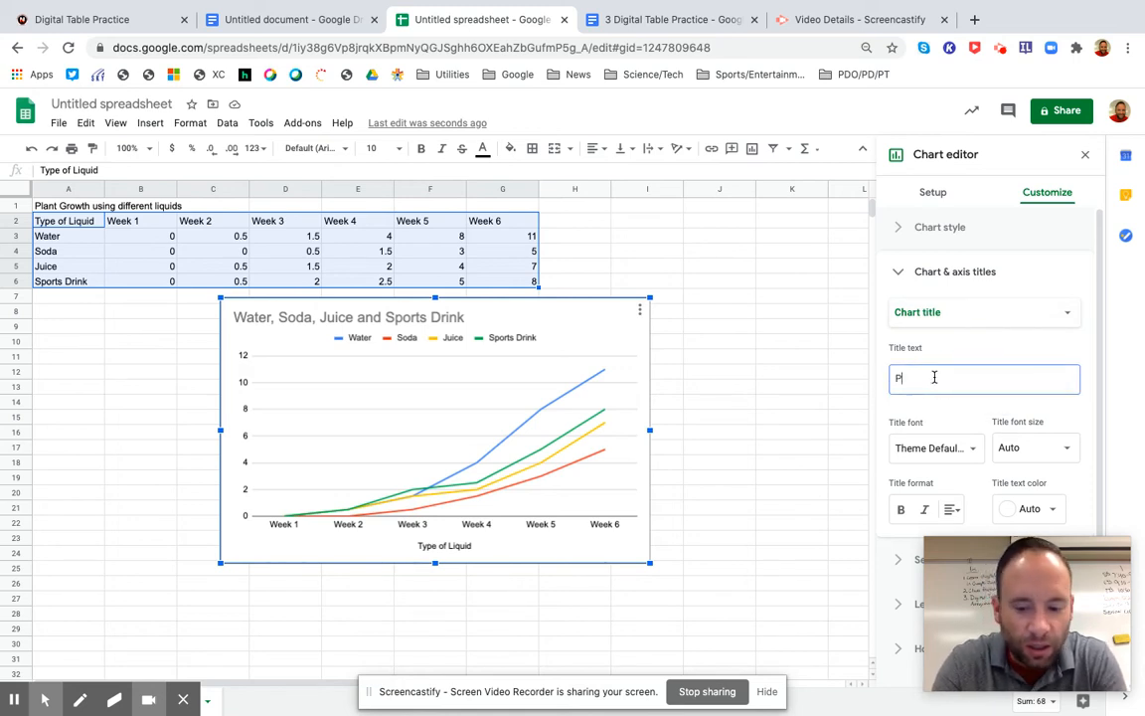
type("lant Groth")
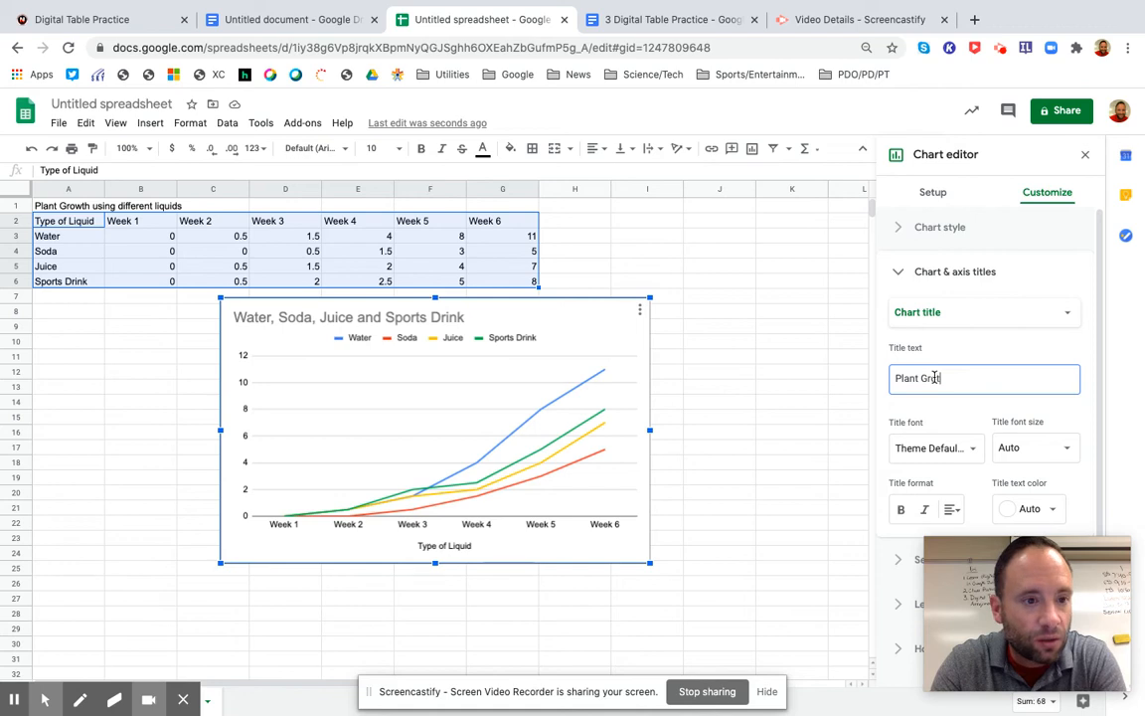
key("BackSpace")
key("BackSpace")
type("wth ")
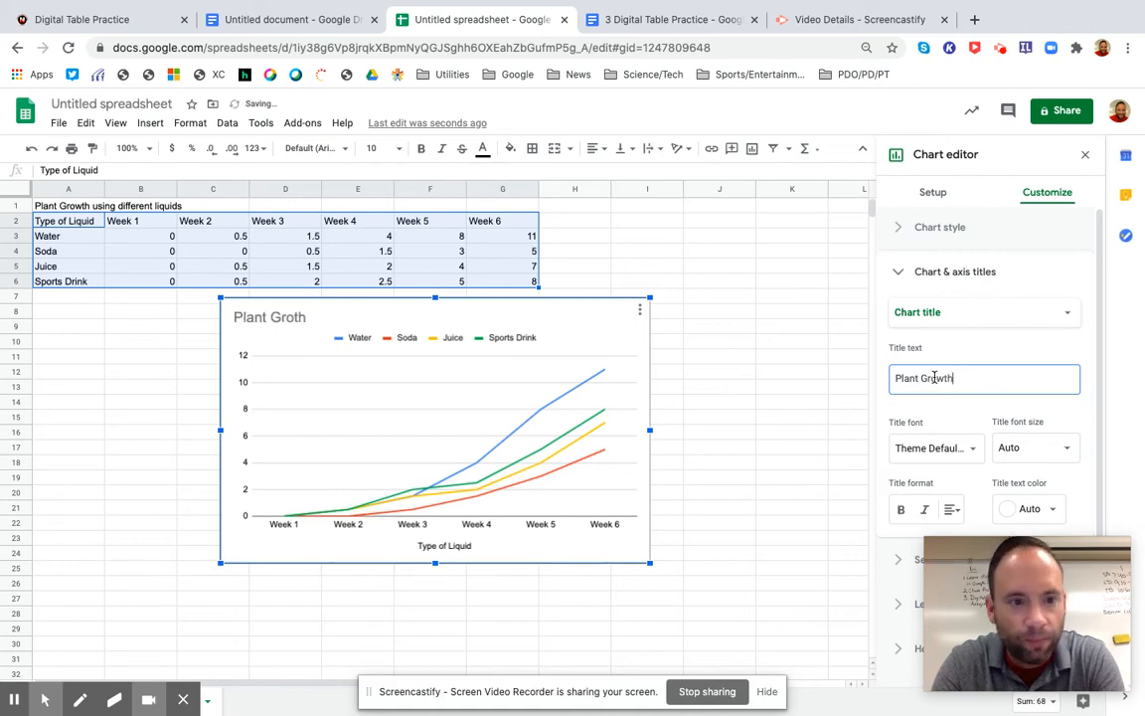
type("using di")
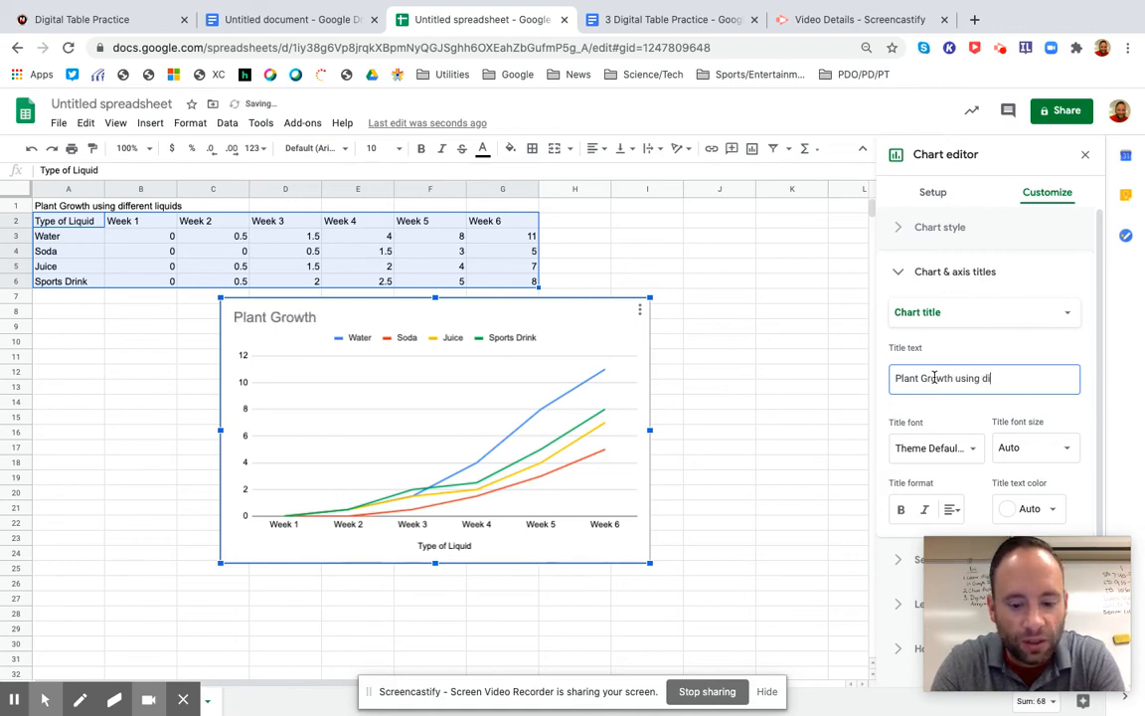
type("fferent liquids")
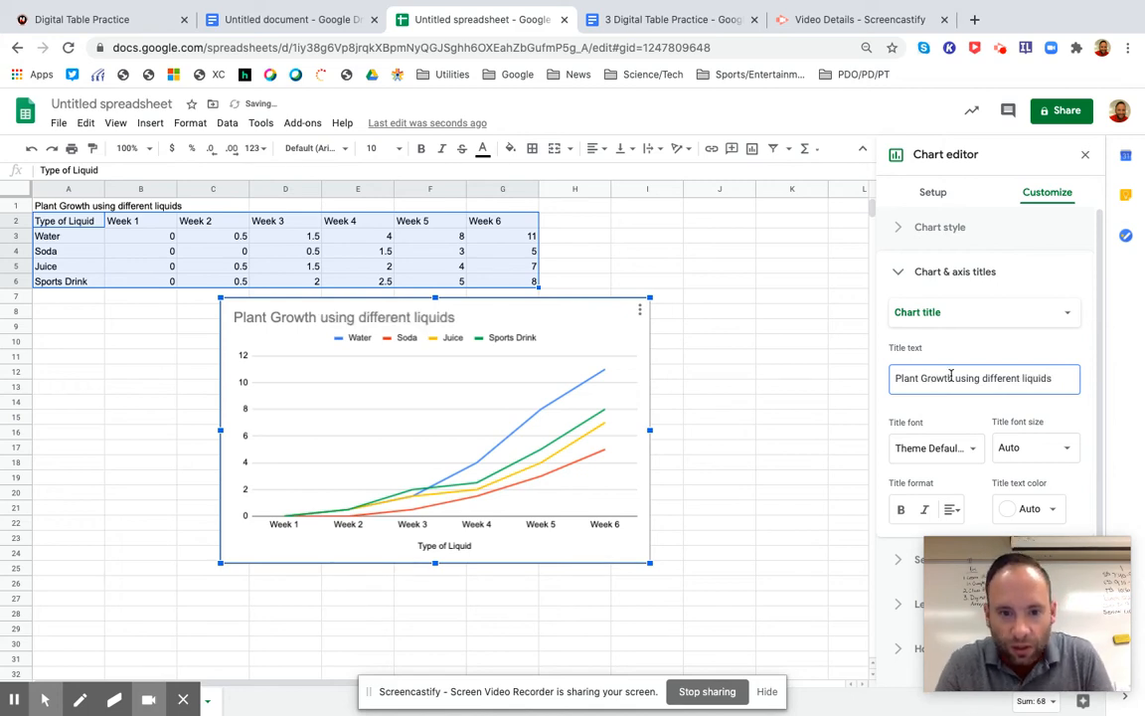
Step: Set the chart's horizontal axis title to "Time period in weeks"
left_click(992, 318)
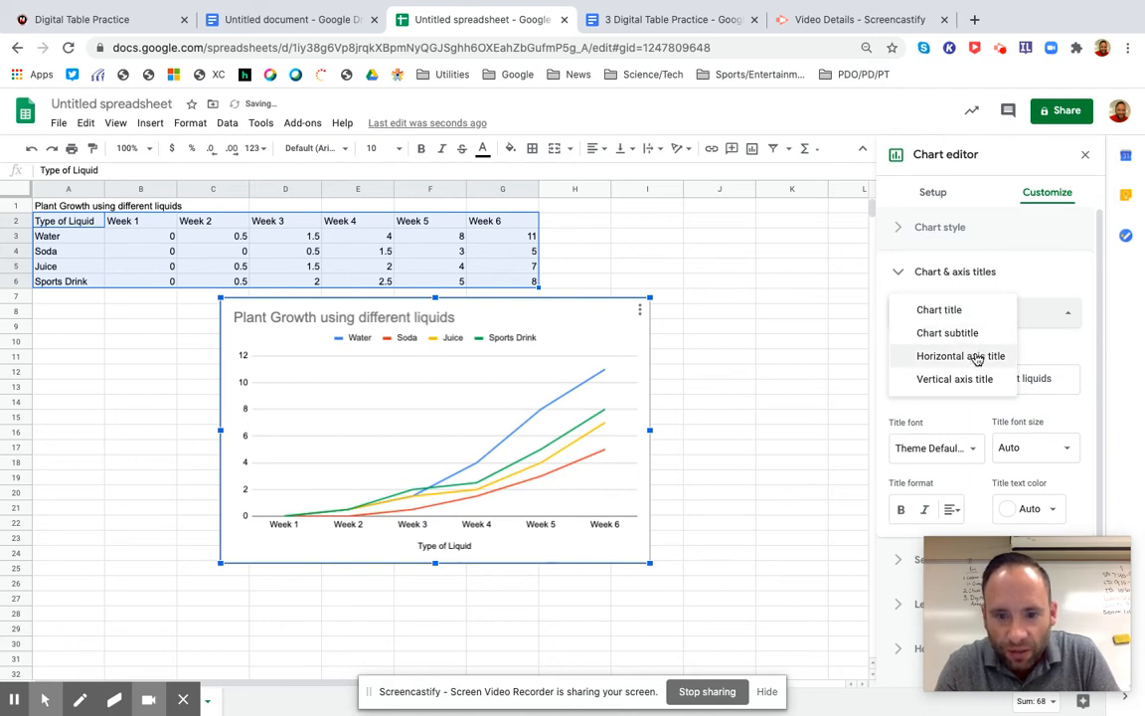
left_click(977, 358)
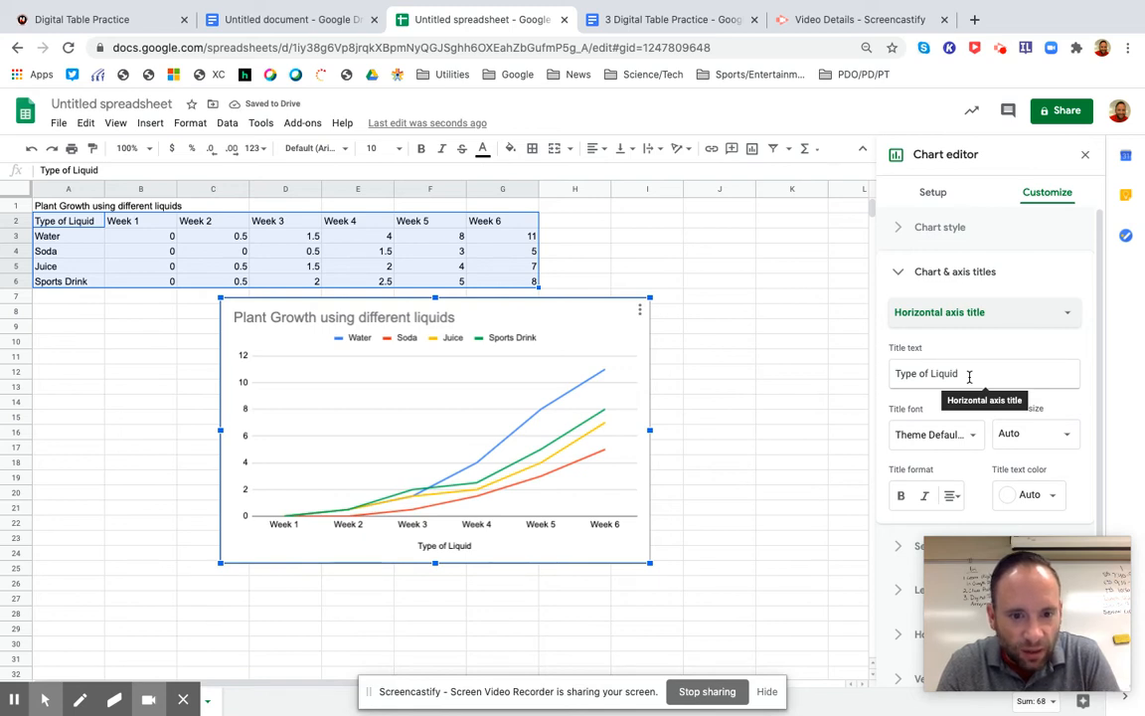
left_click(969, 375)
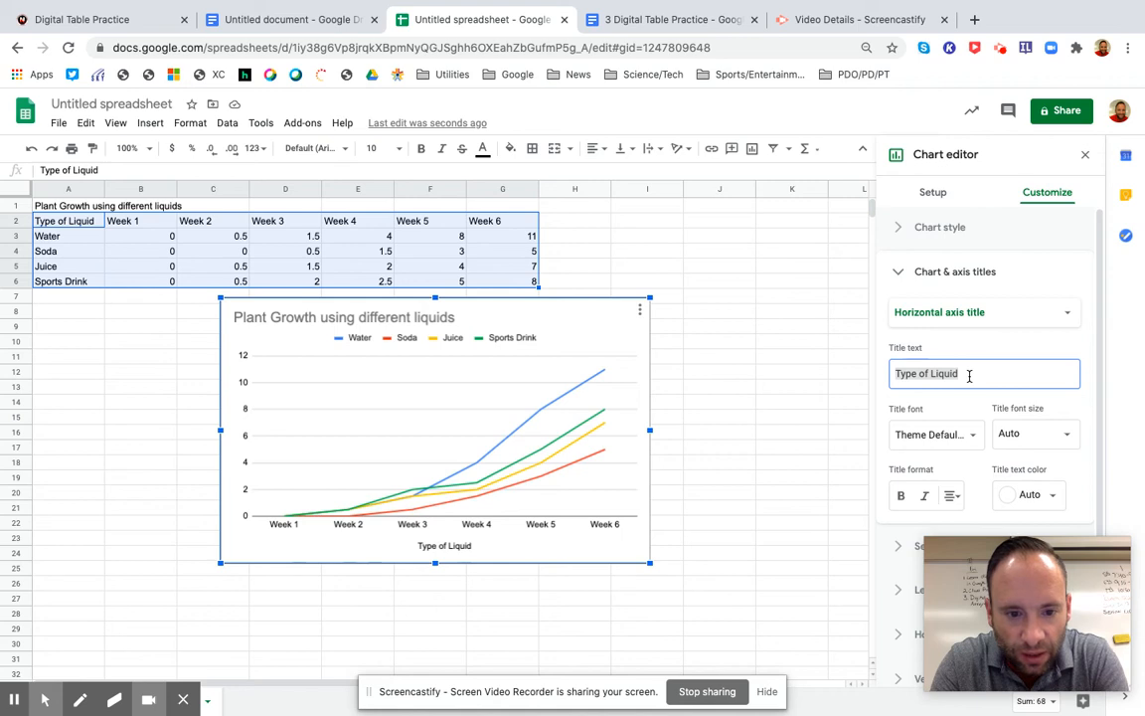
type("Time p")
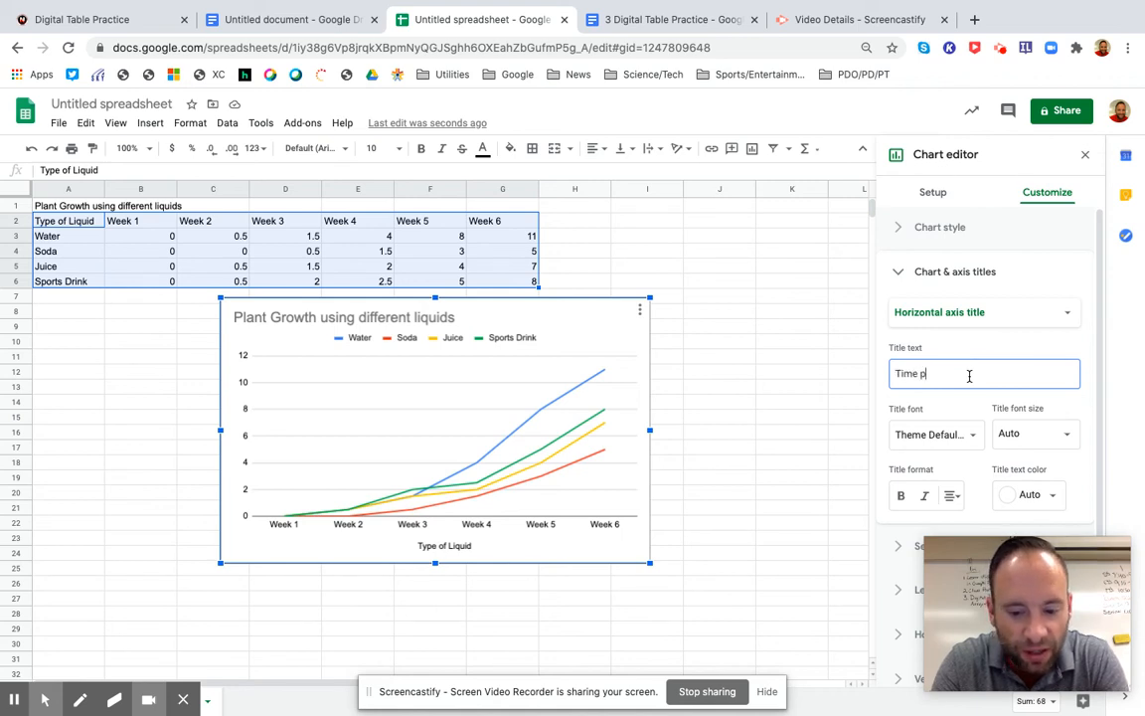
type("eriod in weeks")
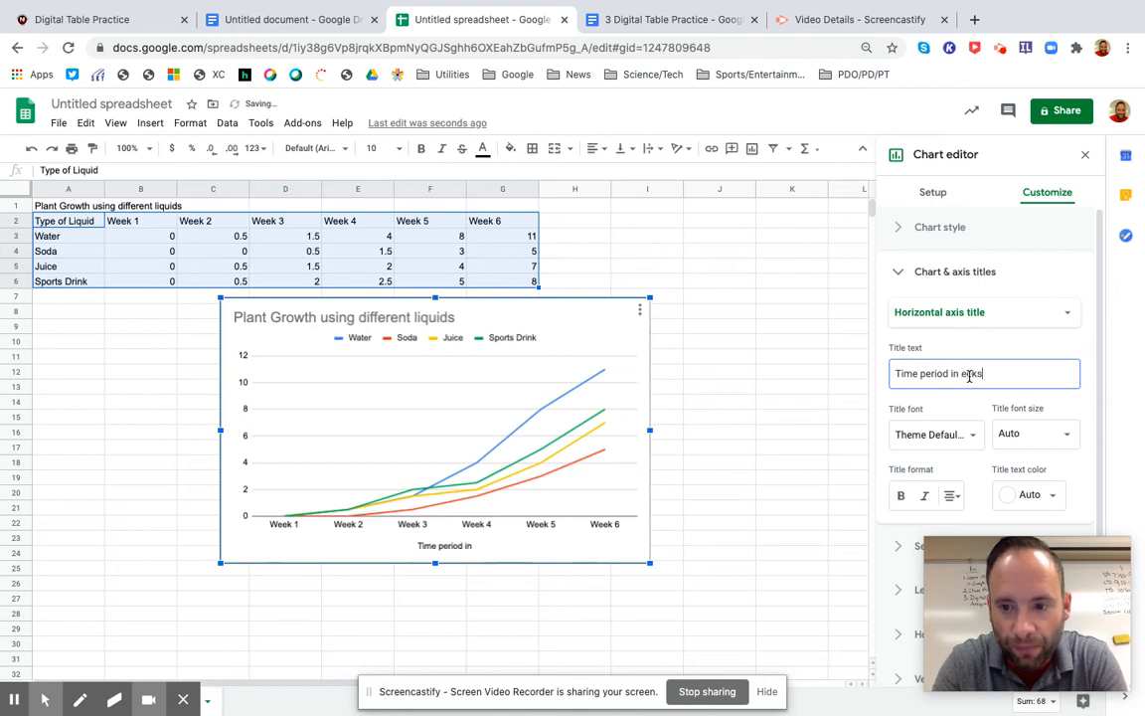
type("wee")
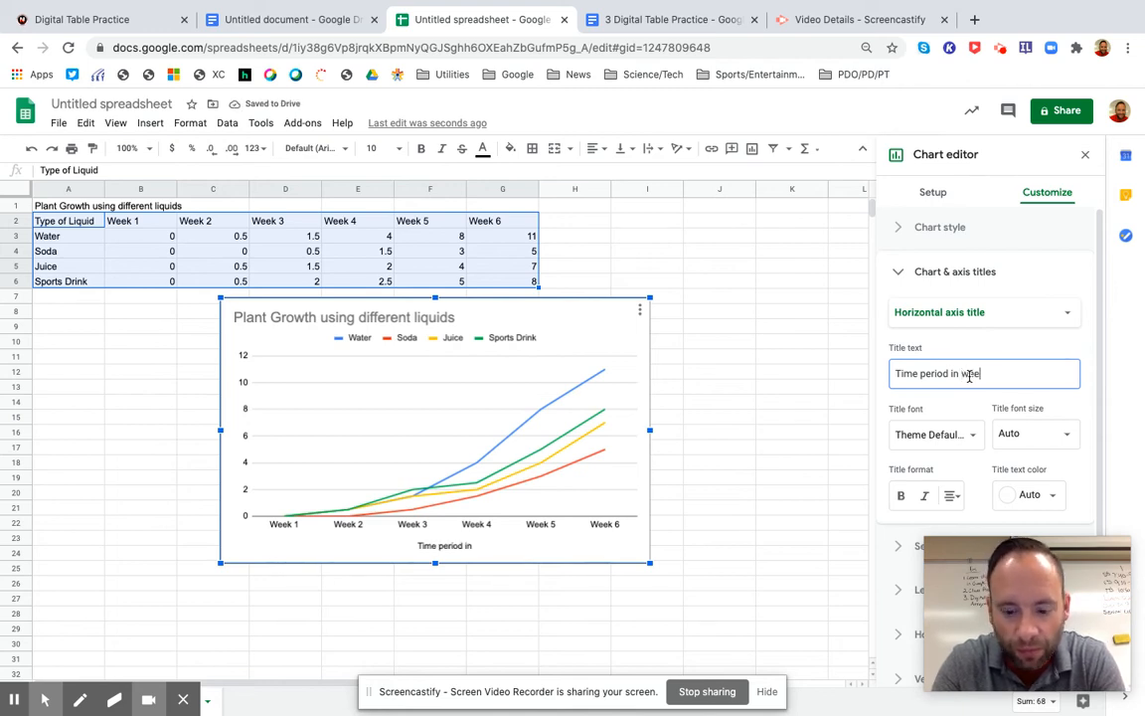
type("ks")
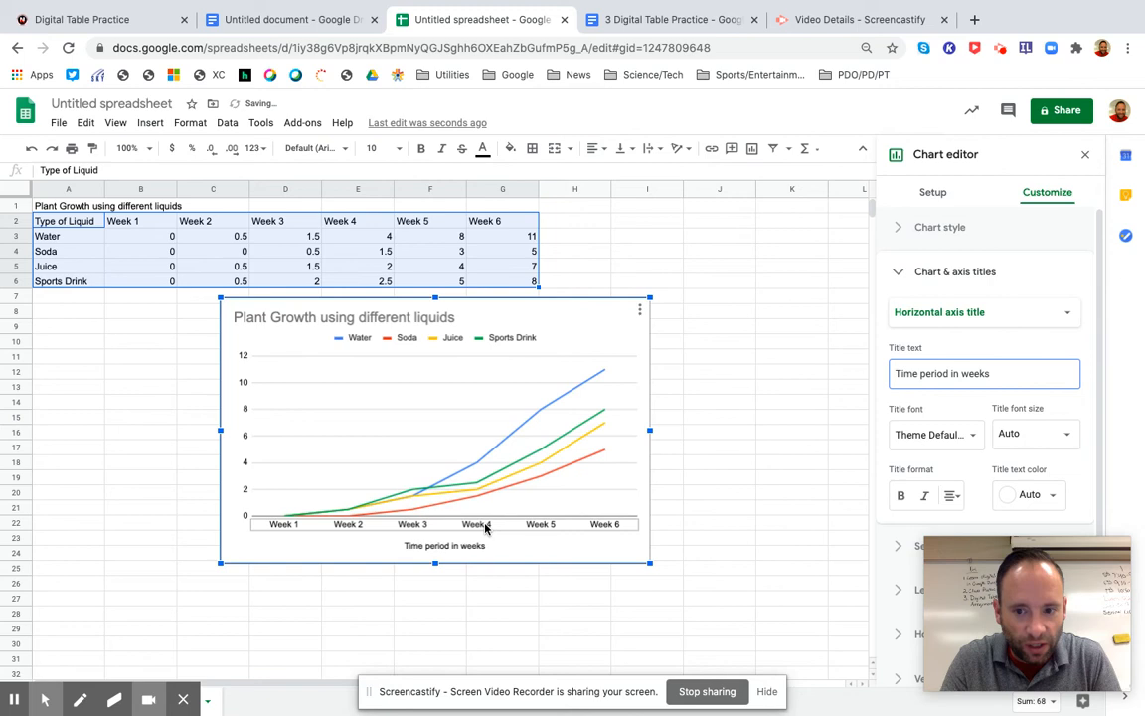
Step: Set the chart's vertical axis title to "Height in Centimeters"
left_click(969, 320)
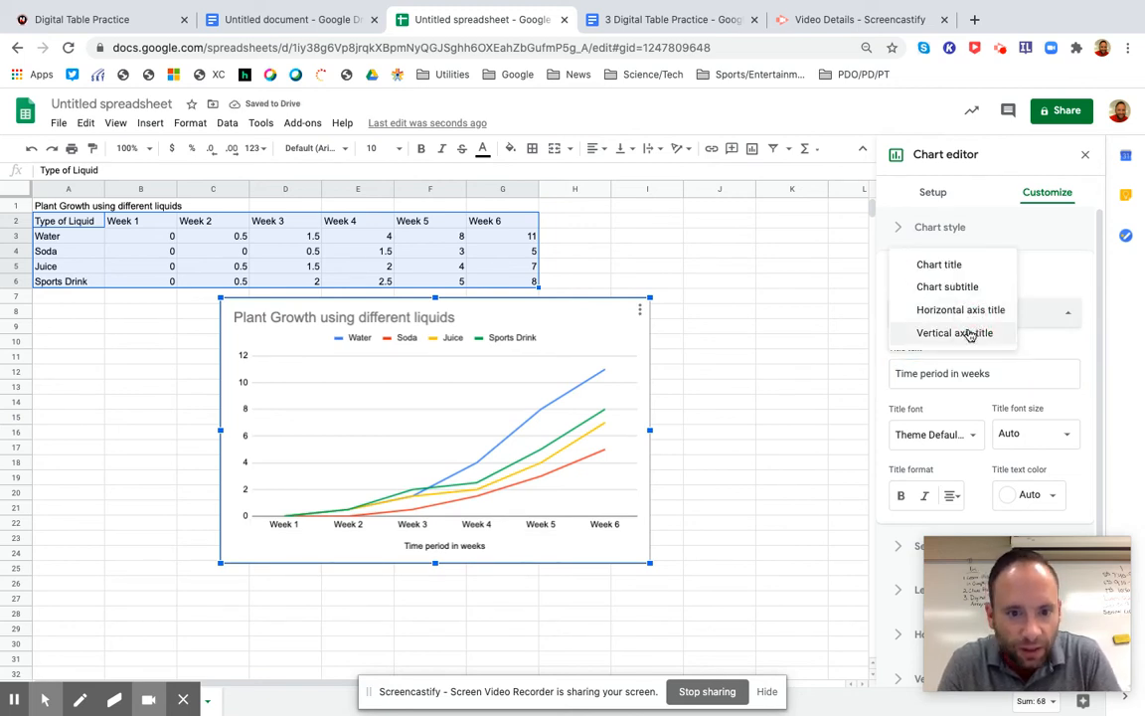
left_click(969, 334)
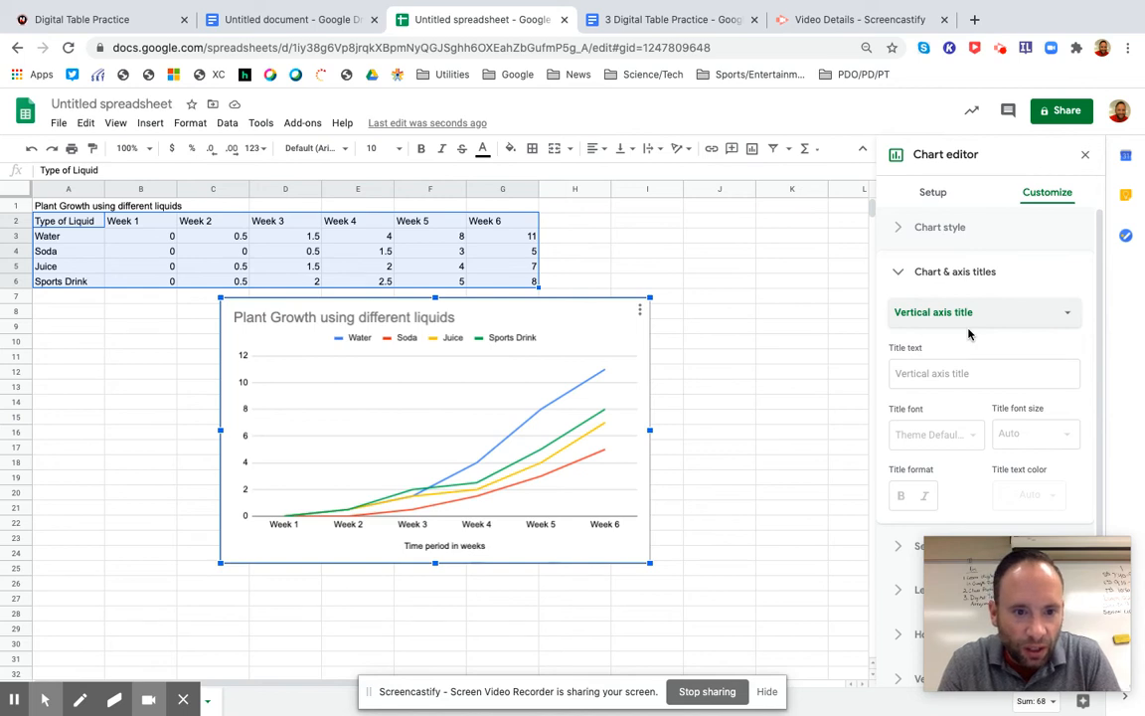
left_click(965, 377)
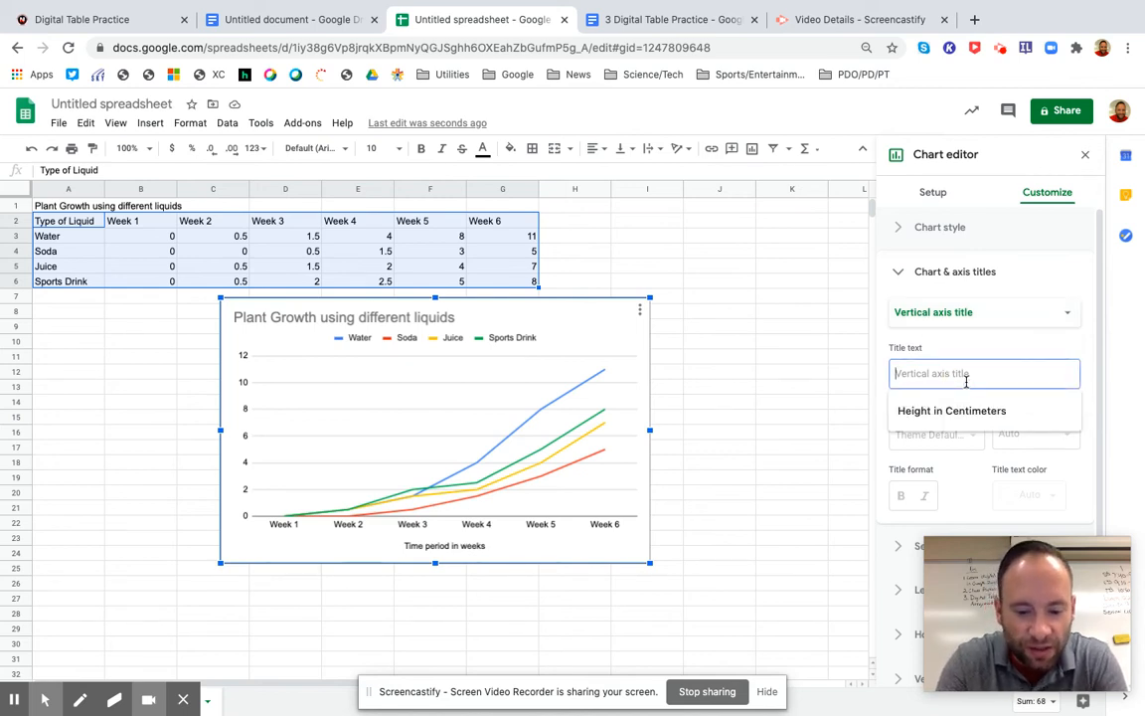
type("Hei")
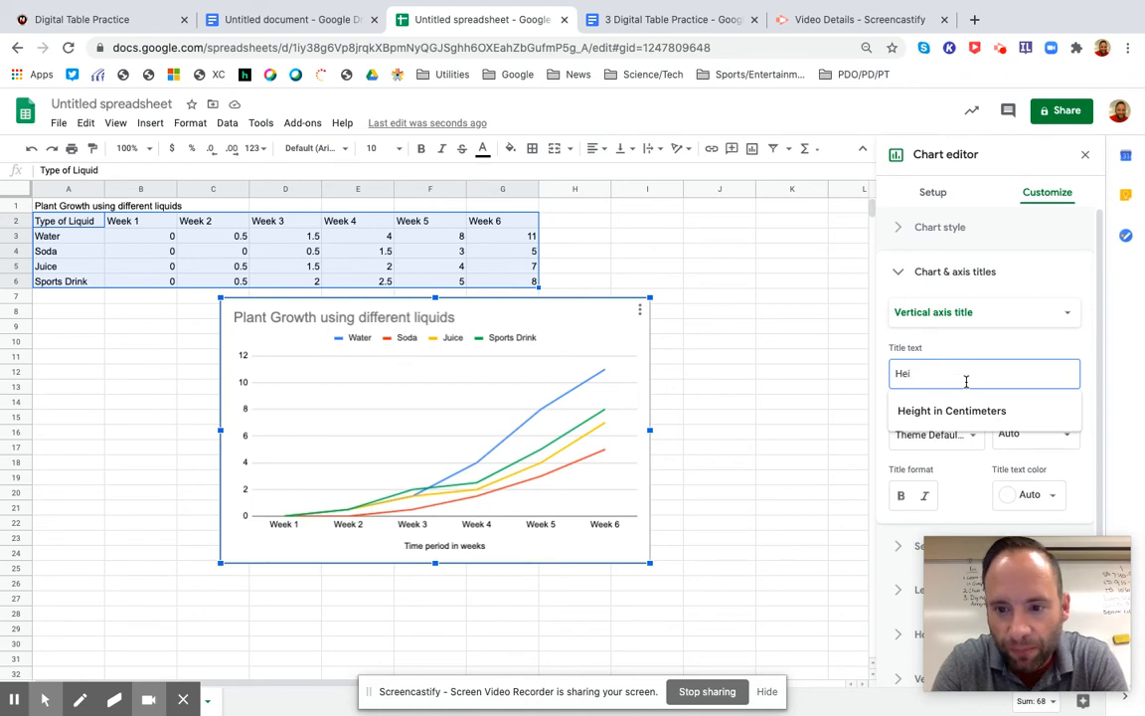
type("g")
type("ht")
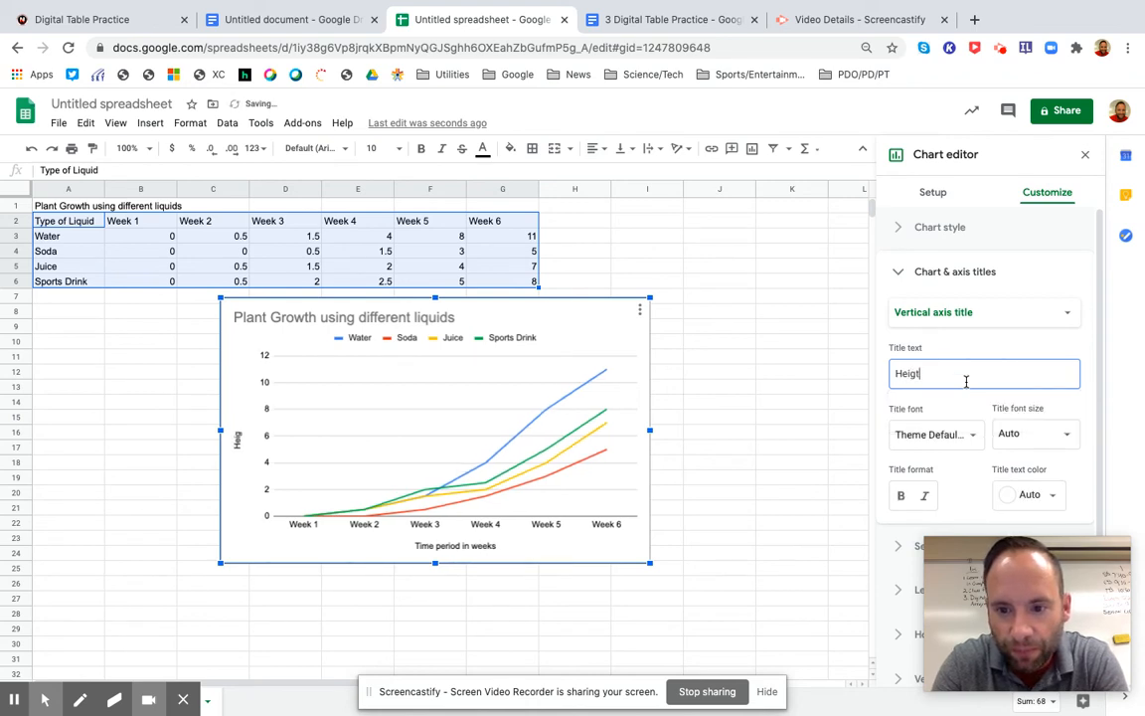
type(" in C")
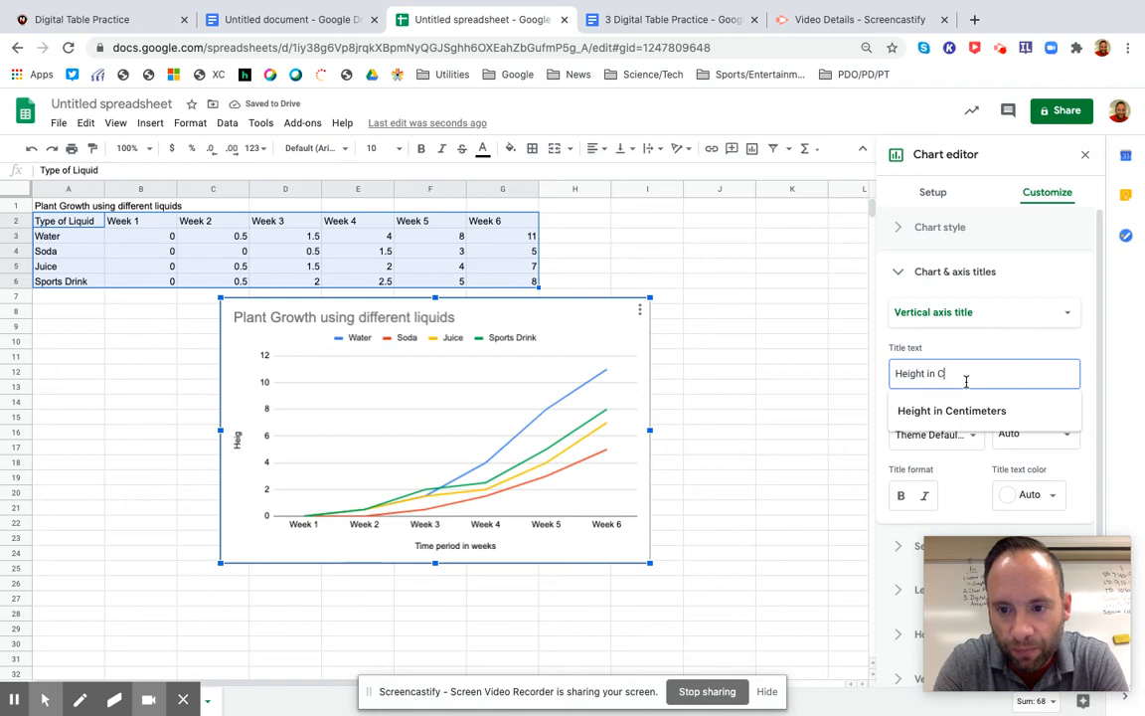
type("entime")
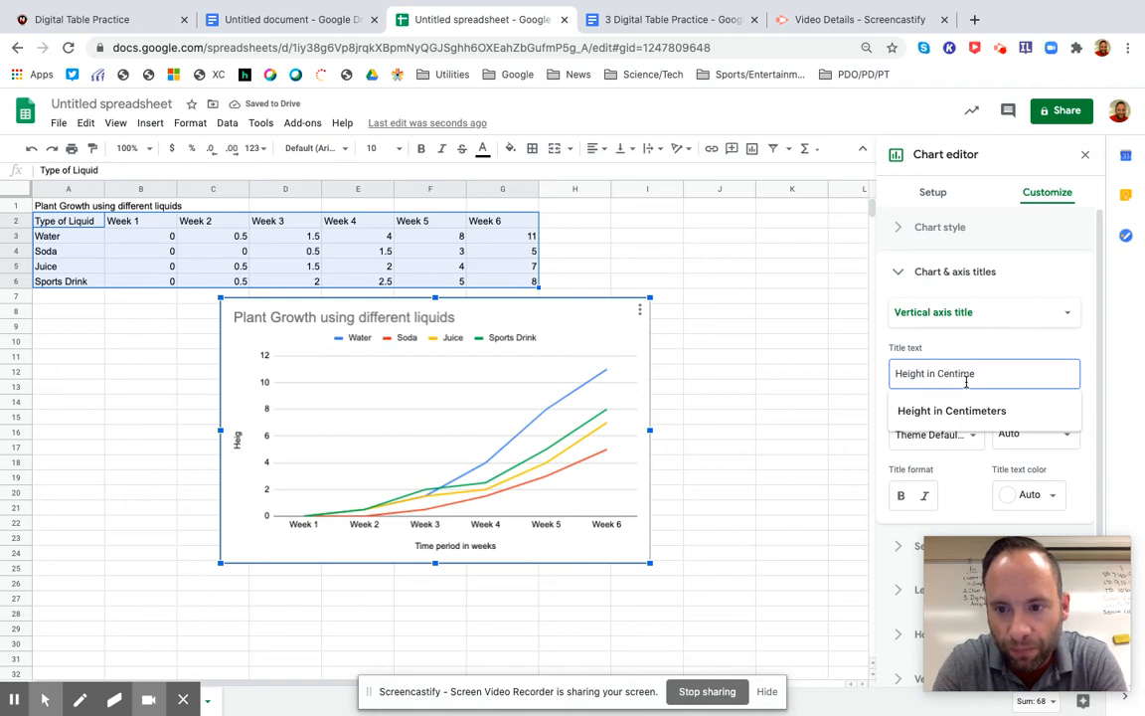
type("ters")
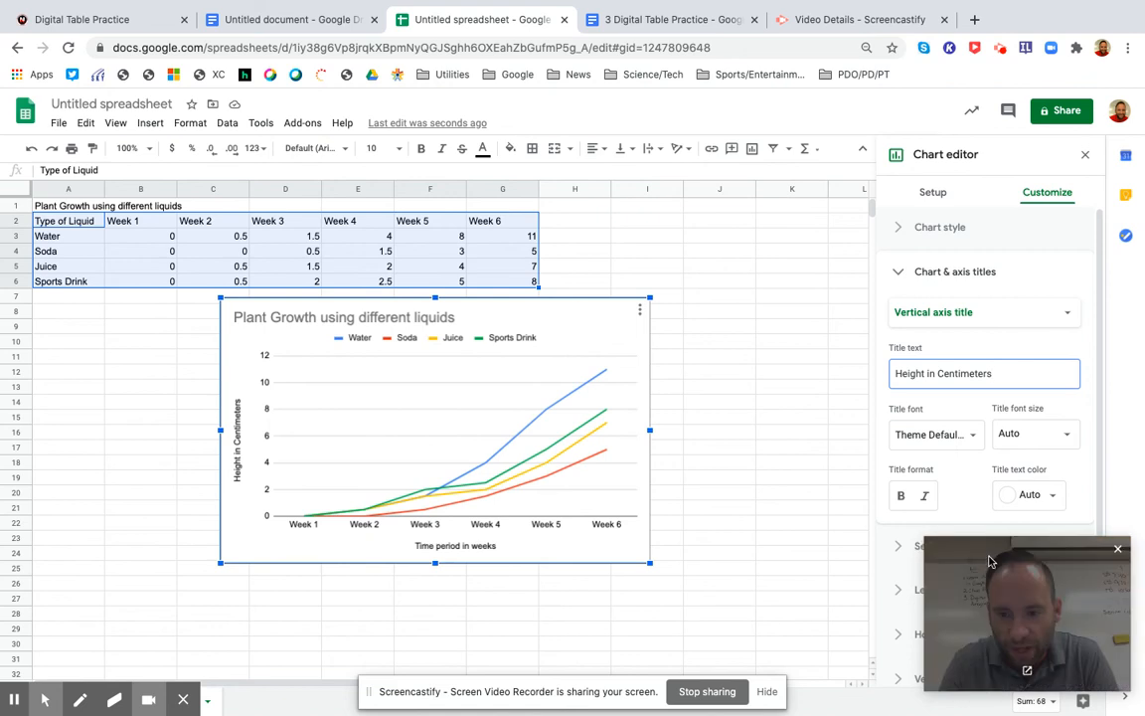
Step: Delete the plant growth line chart from the sheet
left_click_drag(999, 553, 724, 527)
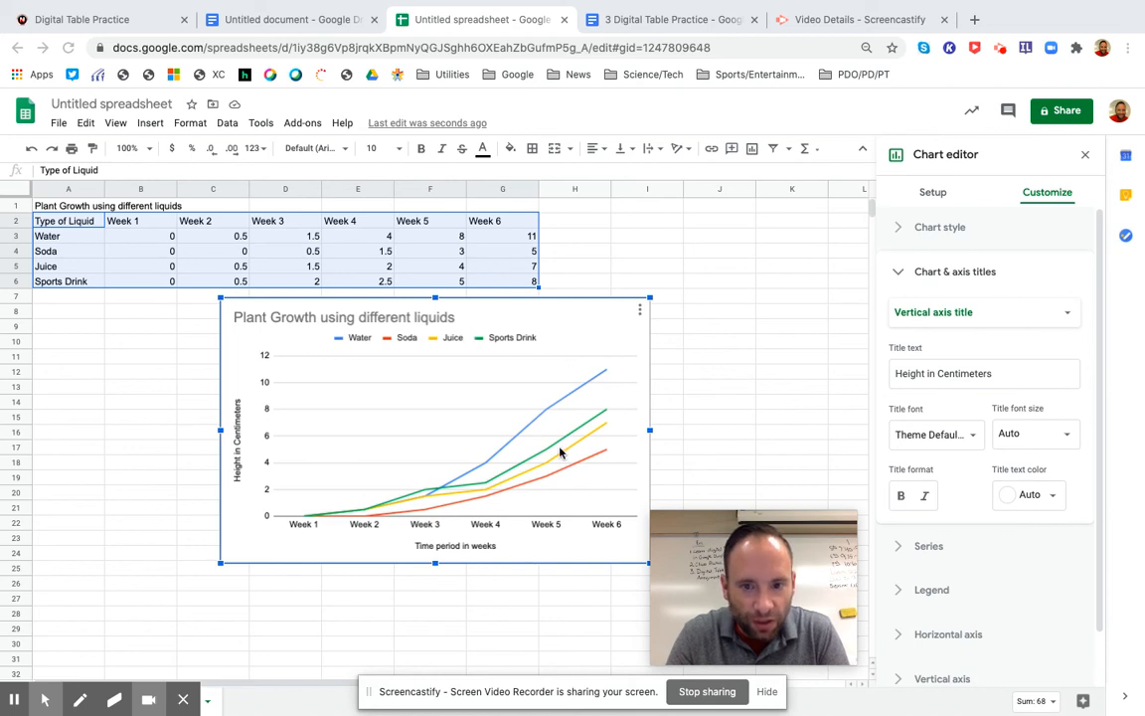
left_click(637, 314)
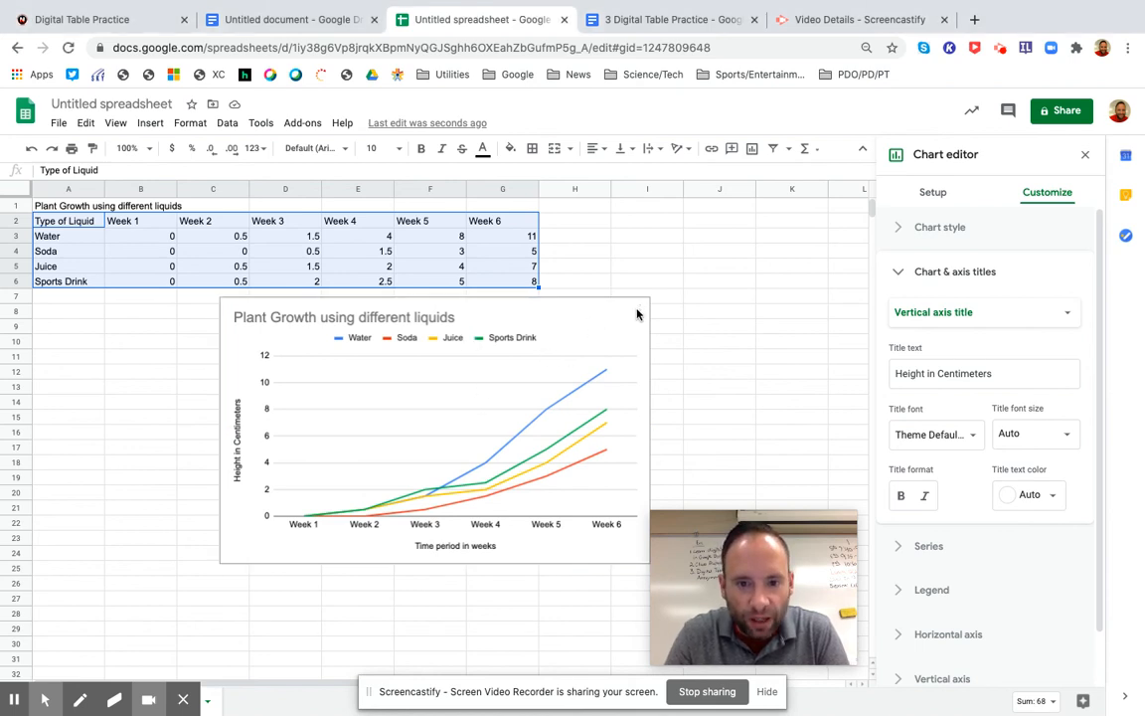
left_click(626, 314)
left_click(642, 312)
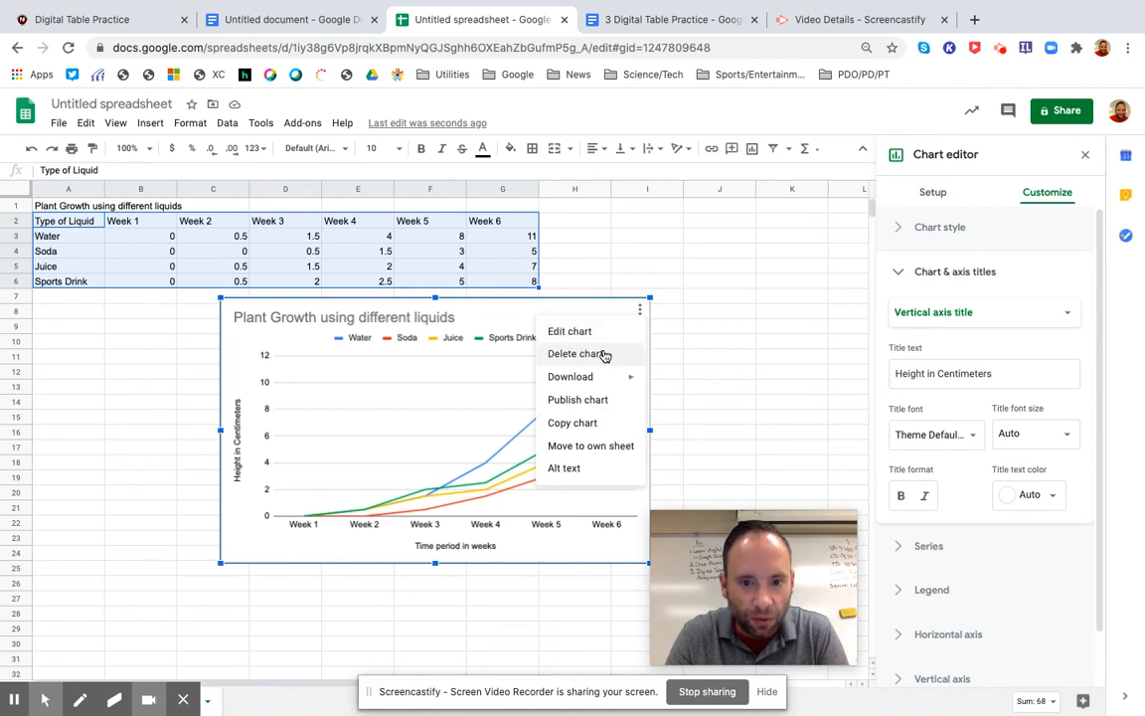
left_click(603, 354)
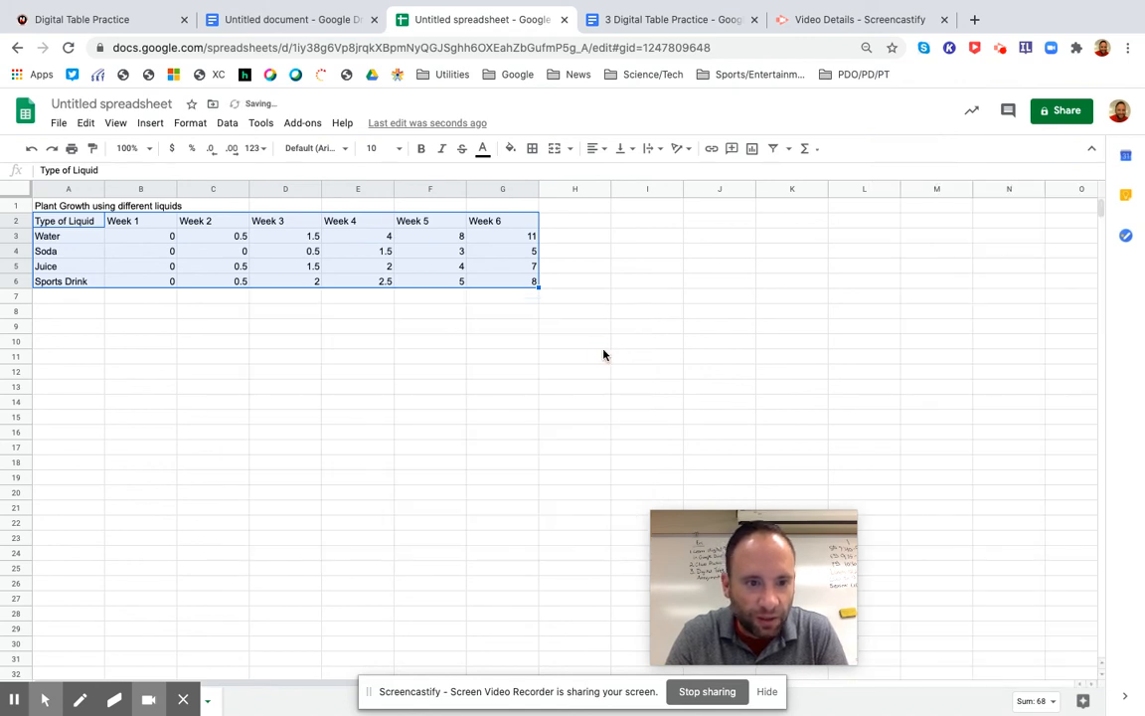
Step: Insert a chart from the range A1:G6, covering the plant growth table together with its title row
left_click(51, 204)
key("shift+Down")
key("shift+Down")
key("shift+Down")
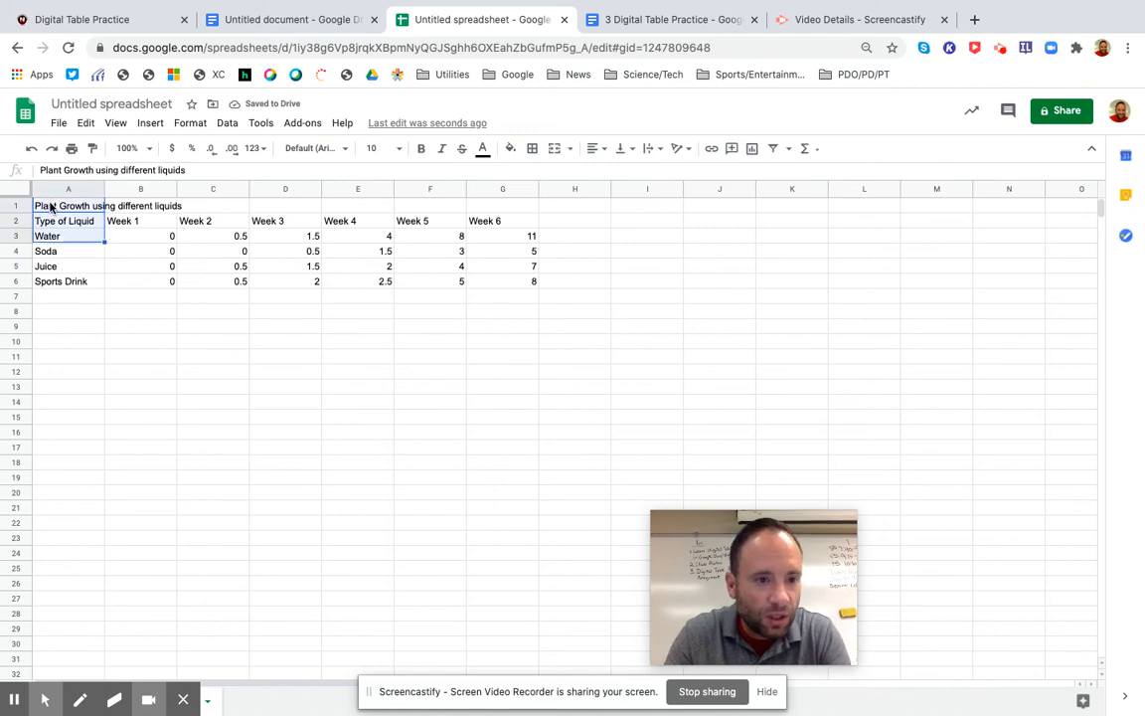
key("shift+Down")
key("shift+Down")
key("shift+Right")
key("shift+Right")
key("shift+Right")
key("shift+Right")
key("shift+Right")
key("shift+Right")
key("shift+Right")
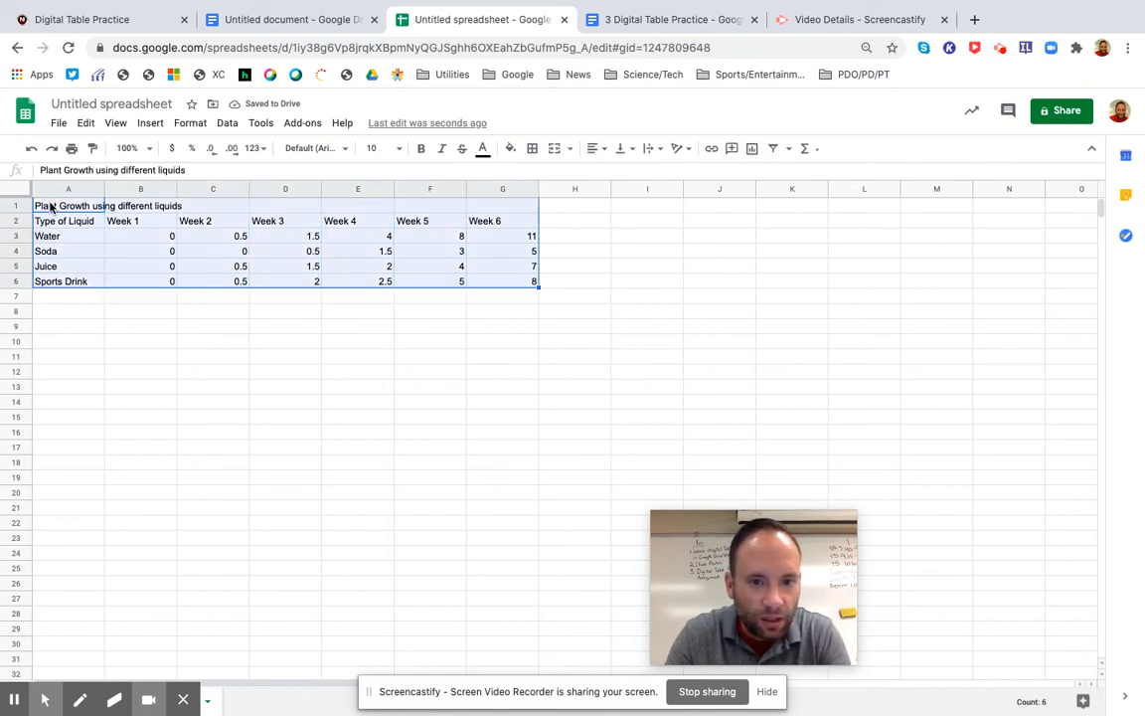
key("shift+Left")
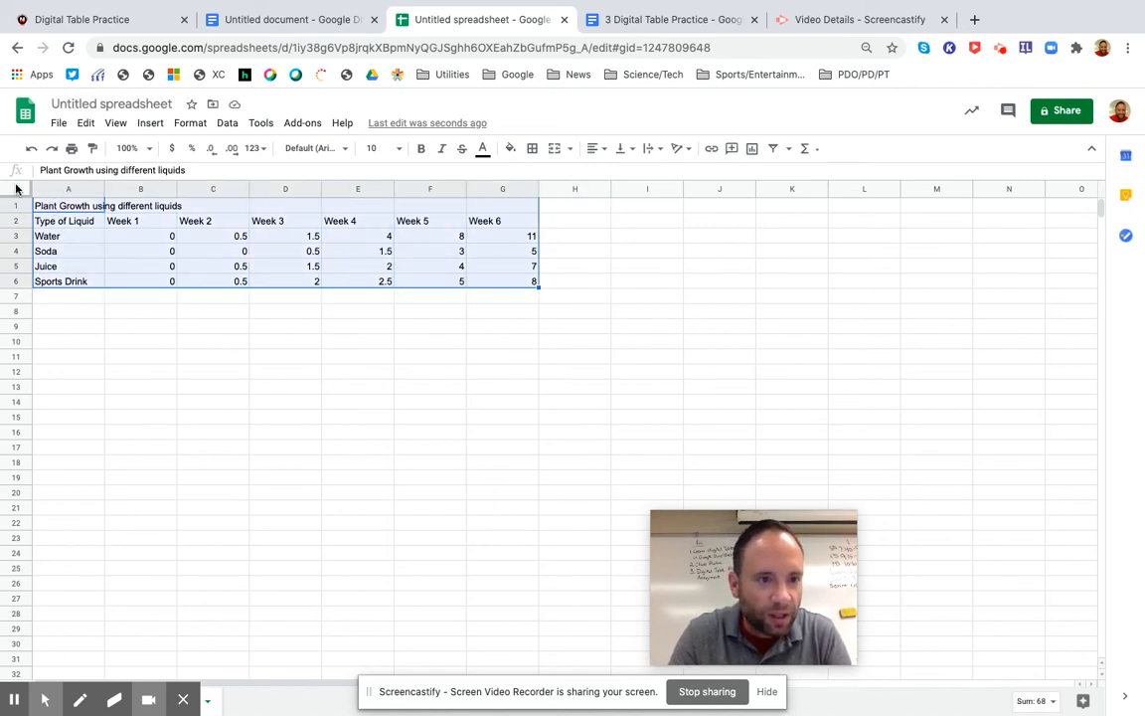
left_click(145, 124)
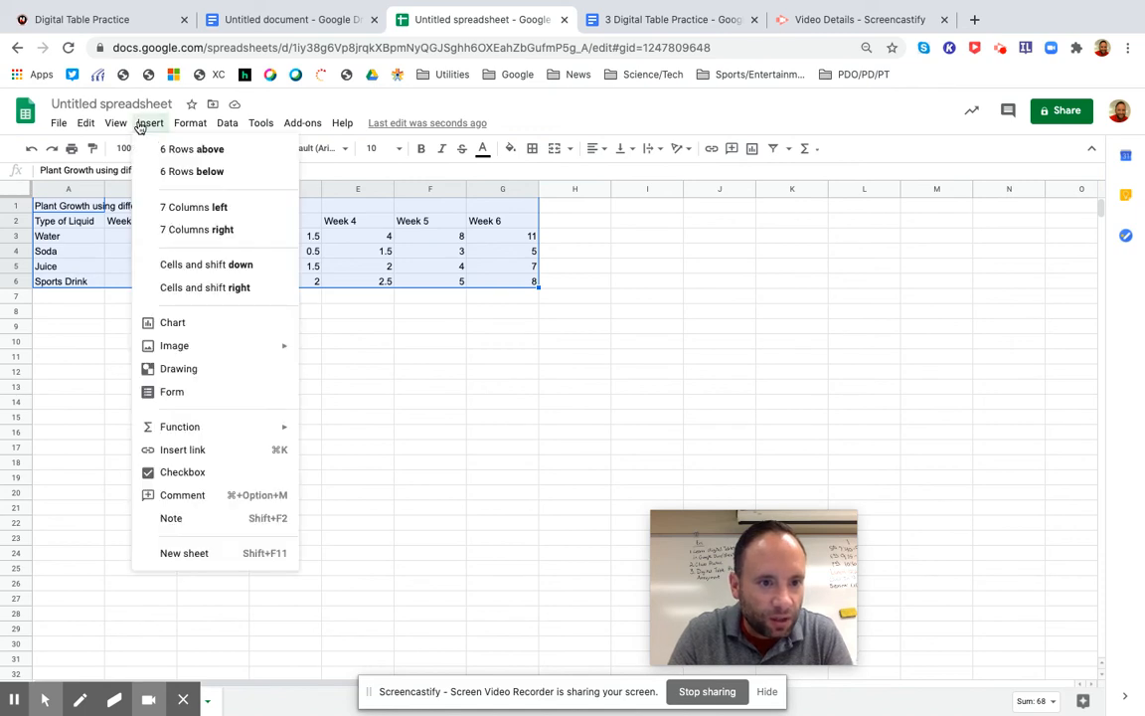
left_click(173, 324)
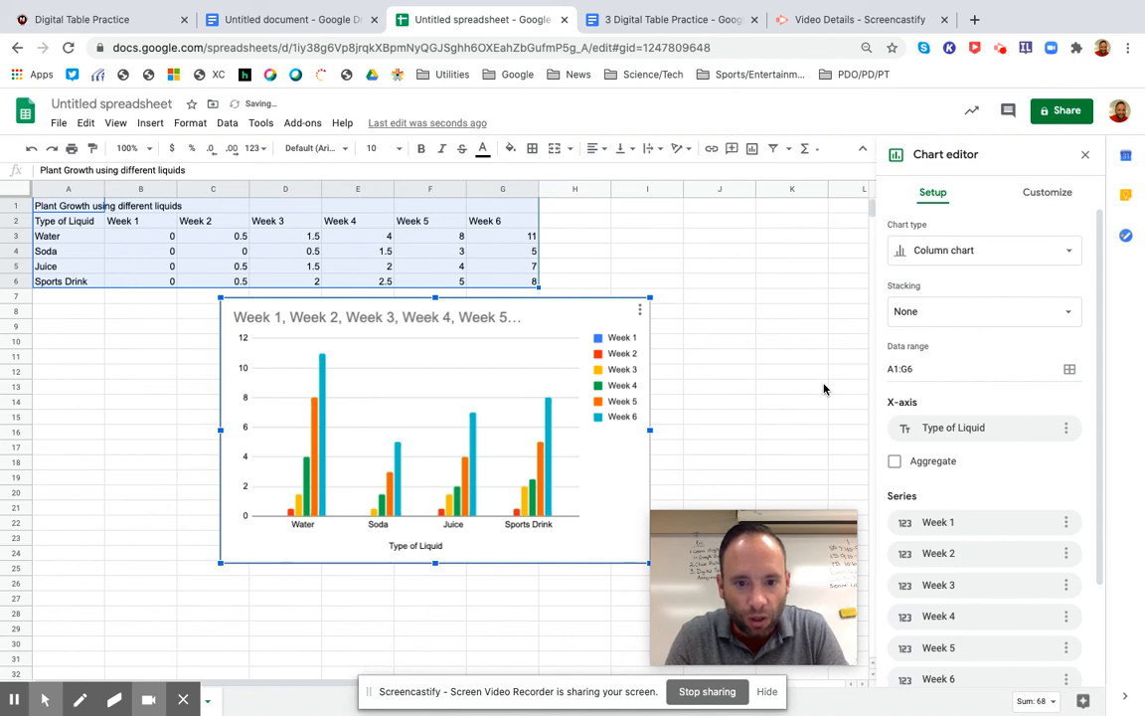
Step: Change the new chart's type to a line chart and switch its rows and columns
left_click(956, 249)
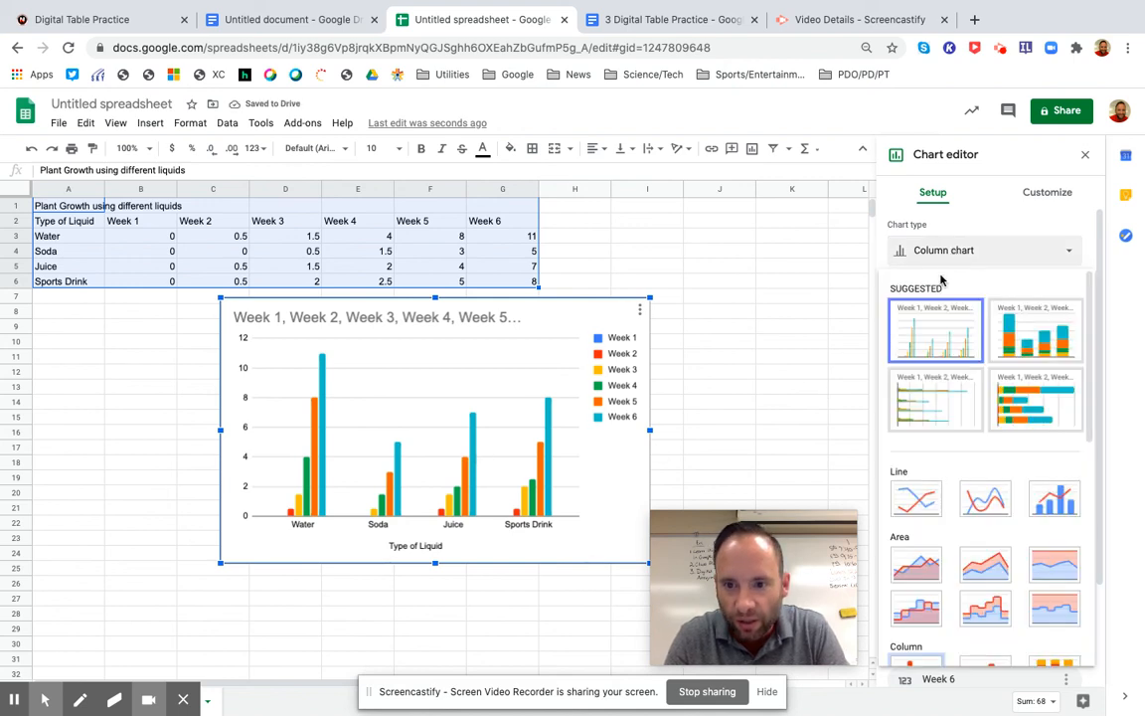
left_click(907, 491)
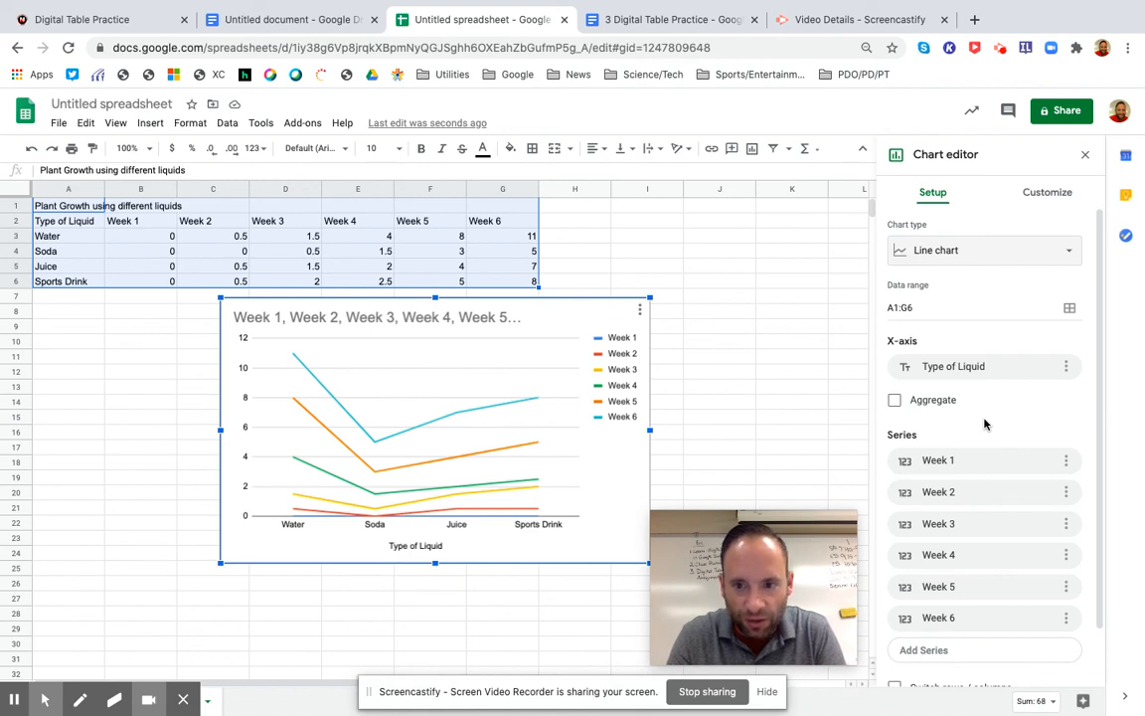
scroll(984, 423, "down", 2)
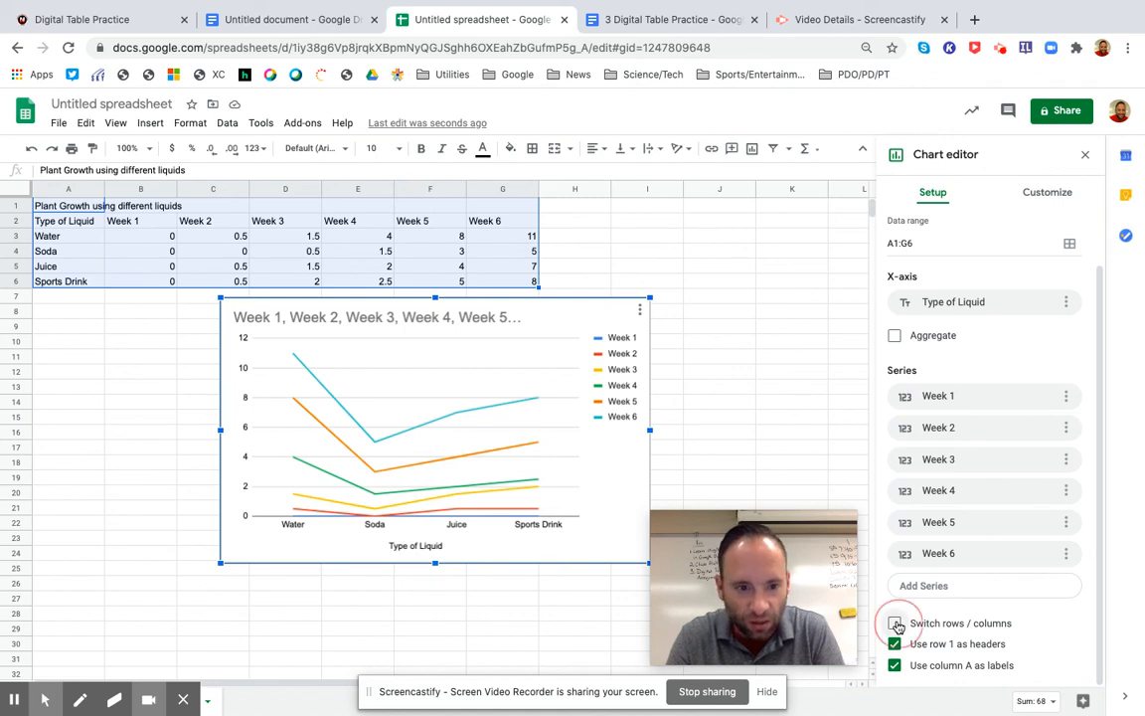
left_click(895, 623)
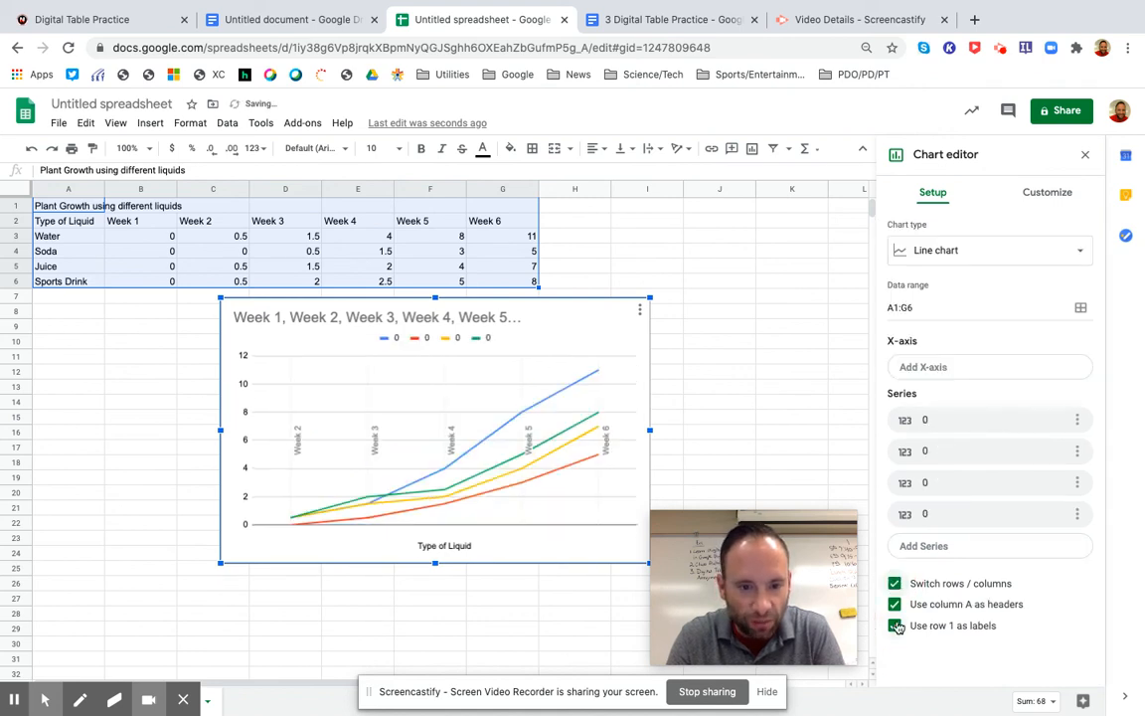